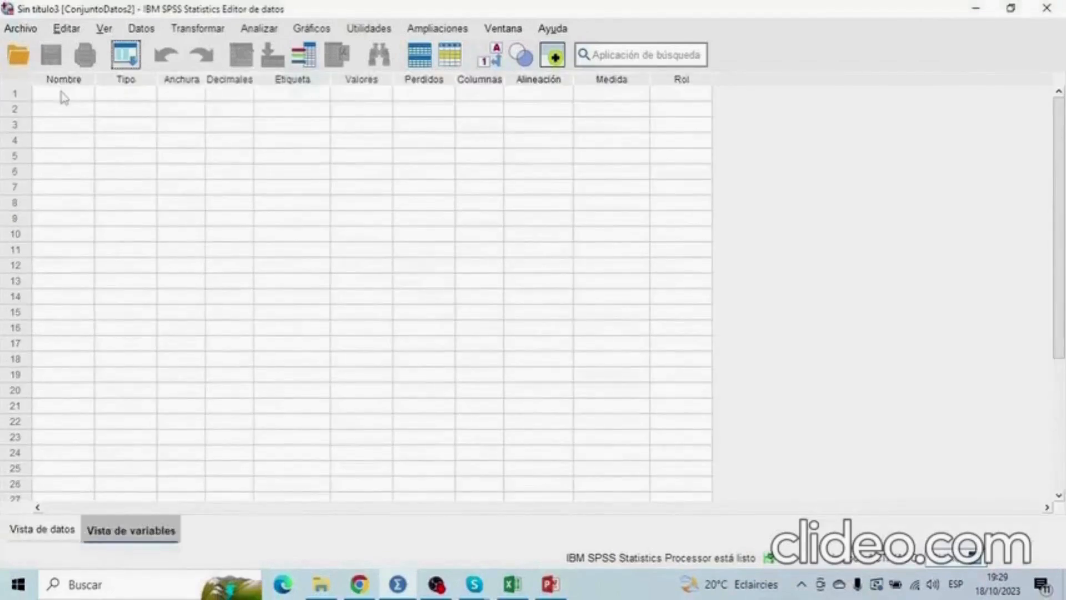
- Define a numeric variable named Planta in the first row with 0 decimals
text(Planta)
click(133, 96)
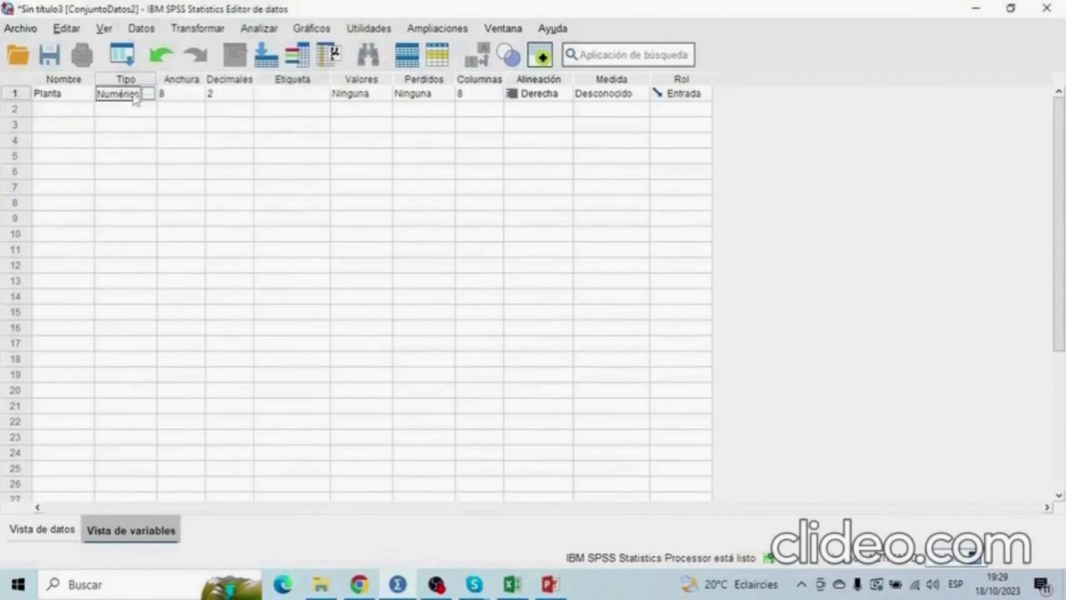
click(230, 94)
text(0)
click(283, 93)
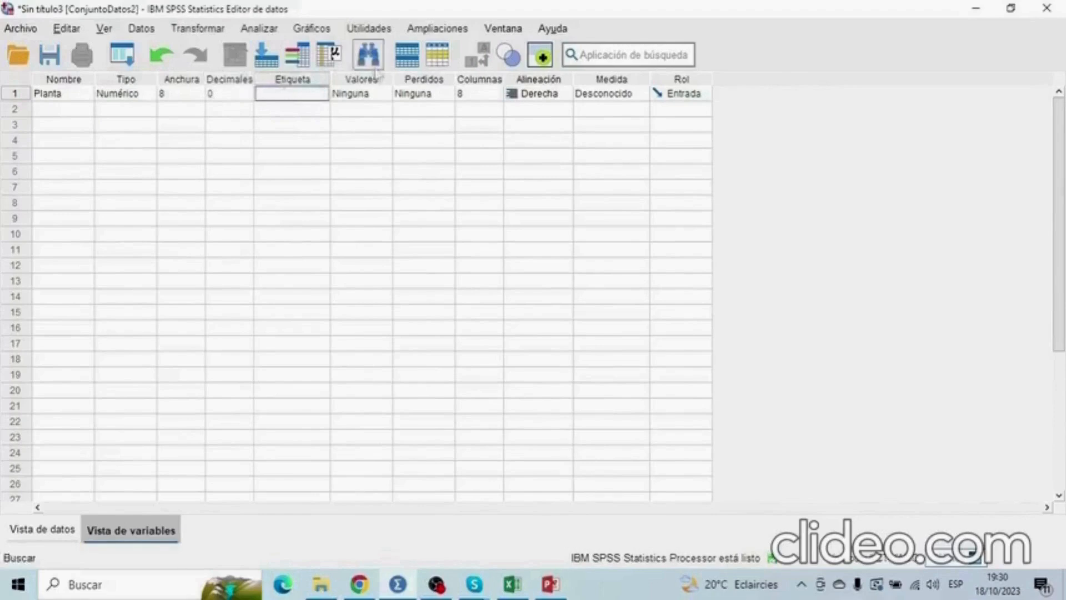
- Assign value labels to Planta: 1 as "Planta Ate" and 2 as "Planta de Puente Piedra"
click(378, 95)
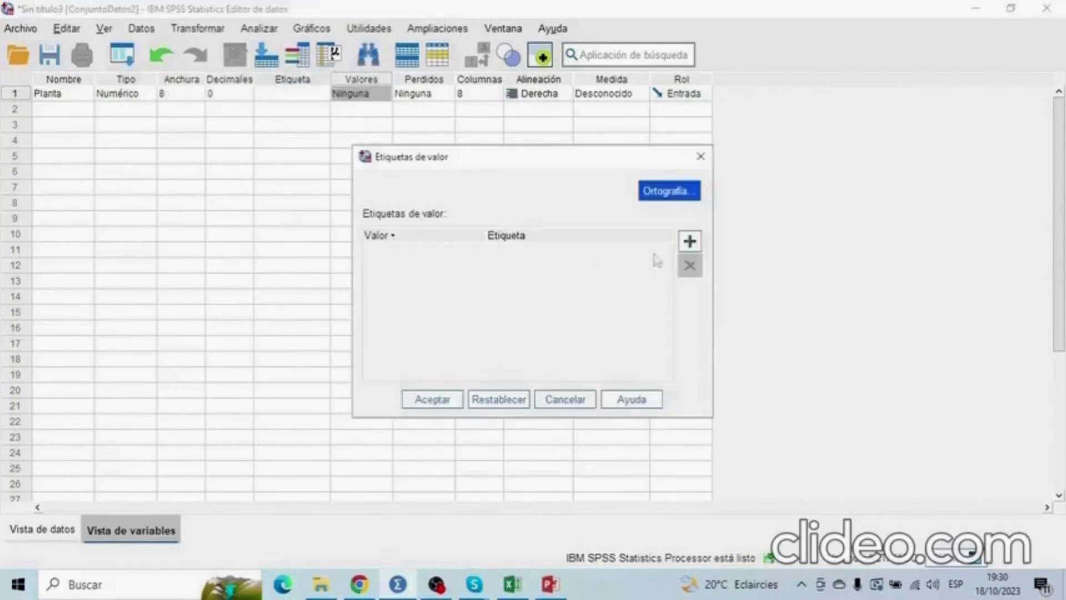
click(690, 241)
text(1)
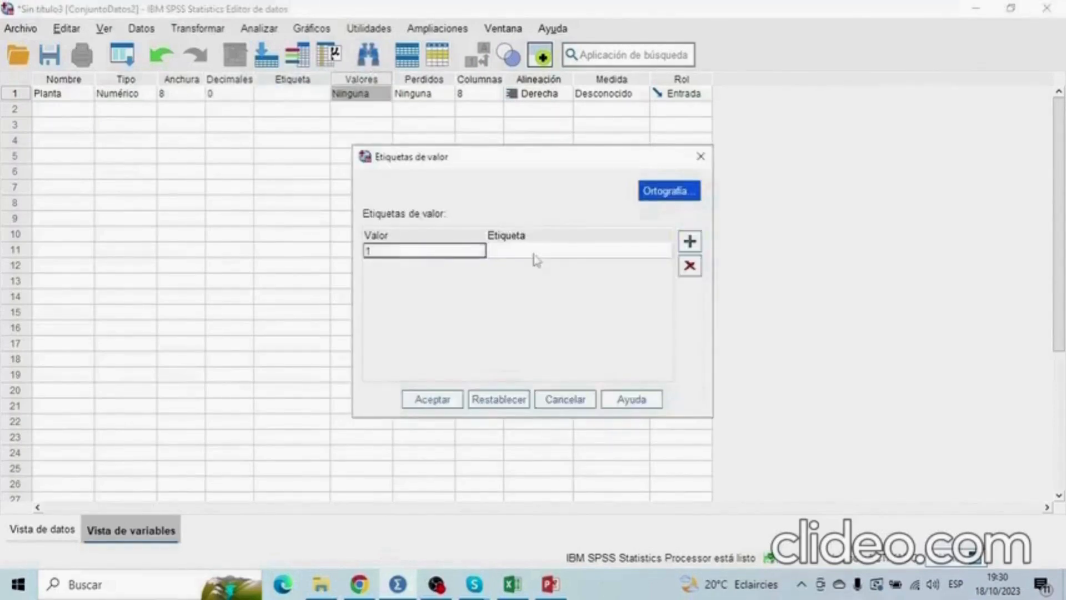
click(536, 250)
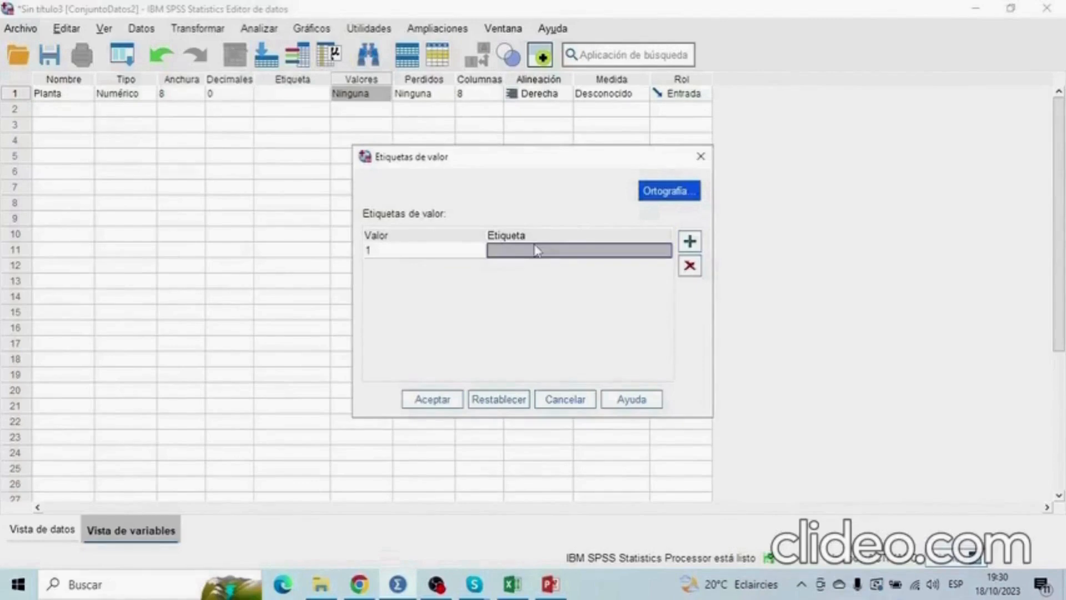
text(Planta Ate)
click(692, 244)
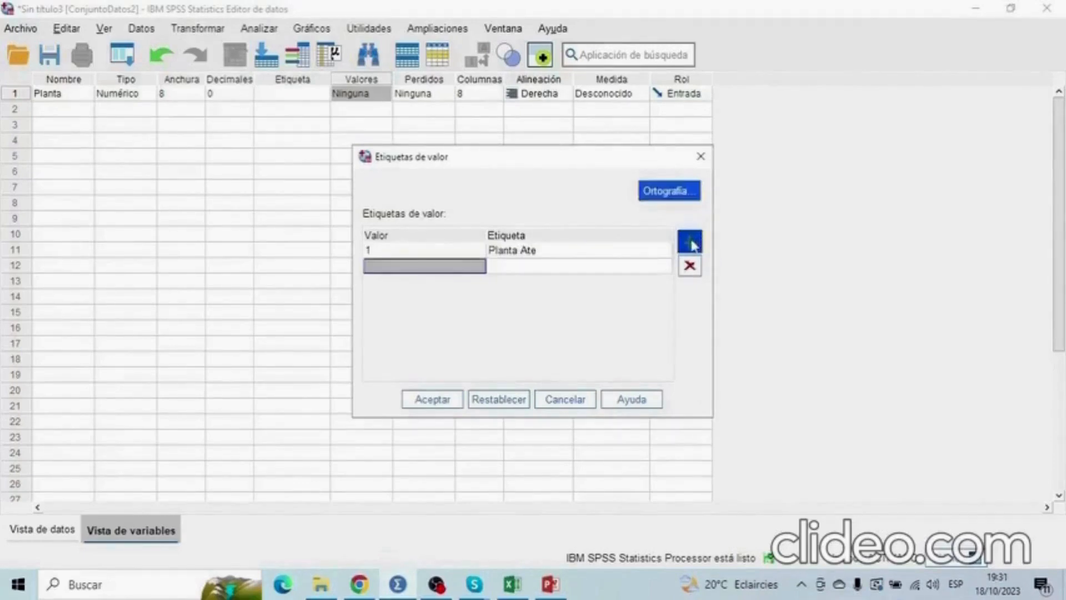
text(2)
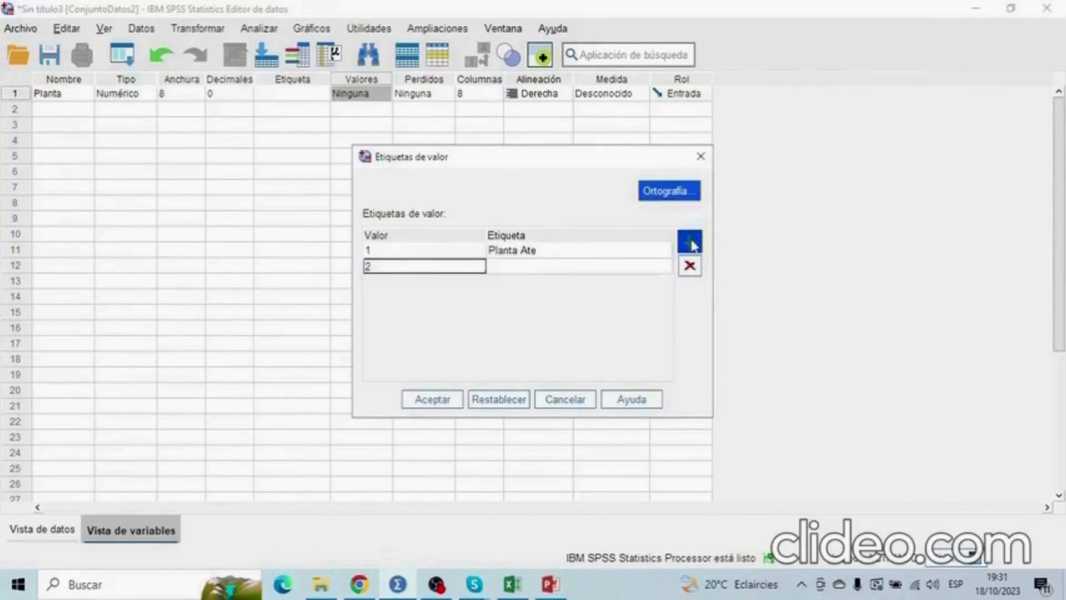
click(547, 272)
text(Planta)
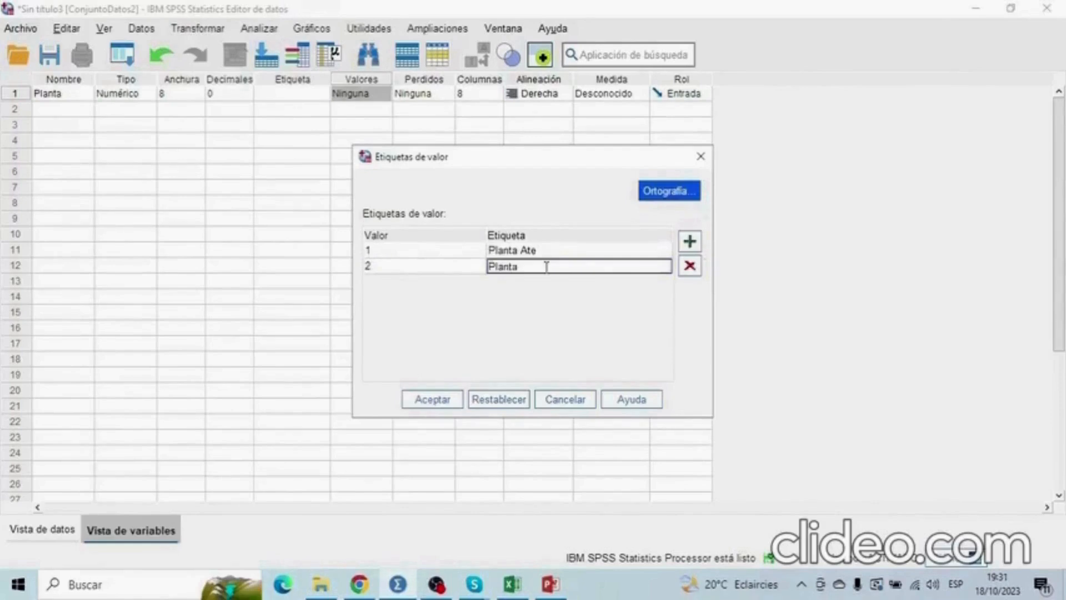
text( de Puente Piedra)
click(433, 399)
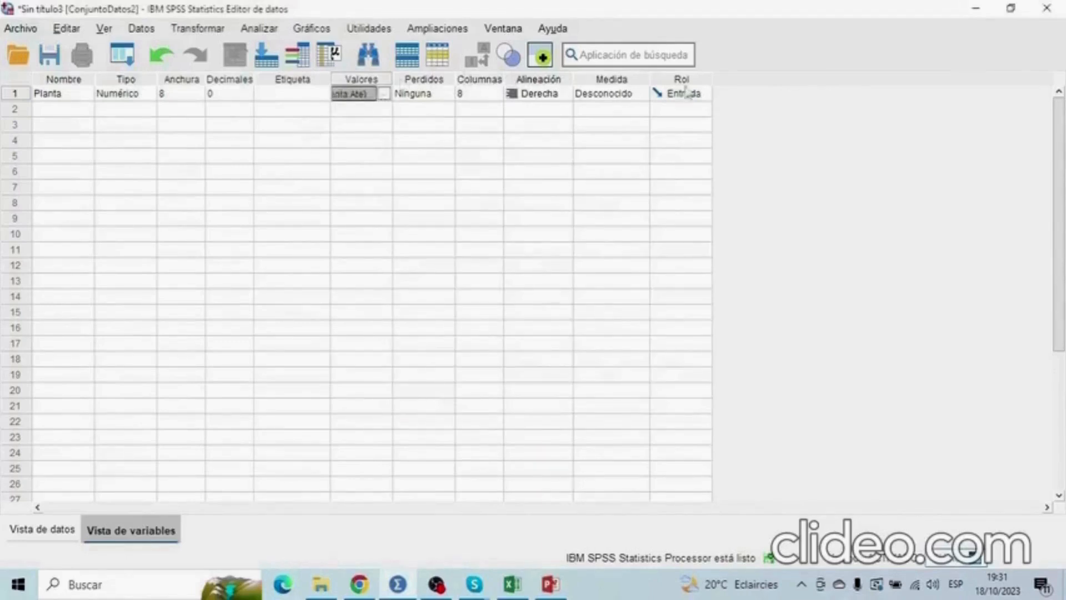
- Set the measurement level of the Planta variable to Nominal
click(599, 79)
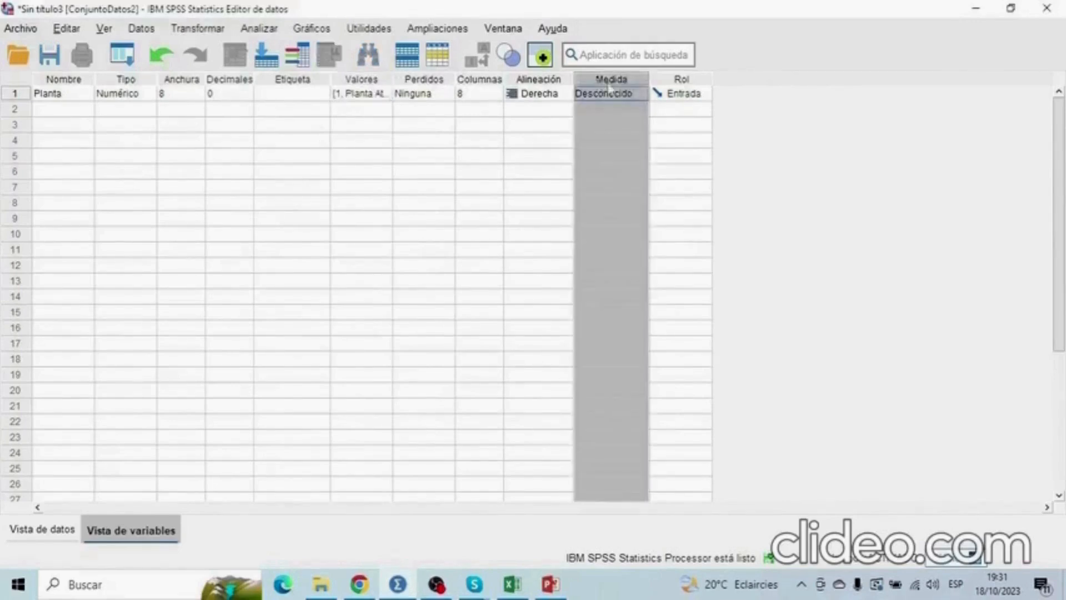
click(610, 93)
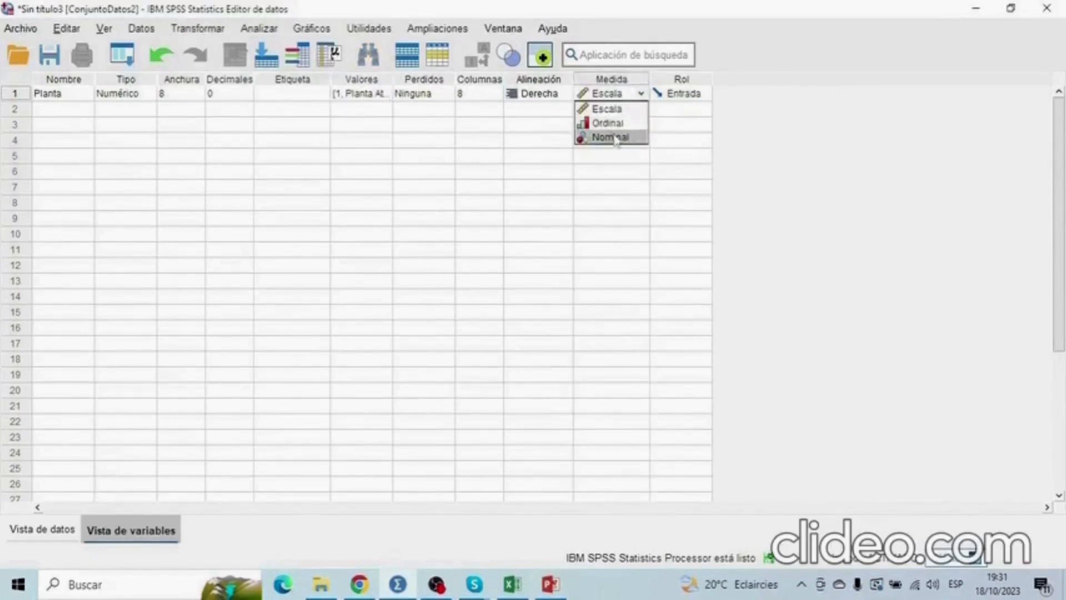
click(616, 138)
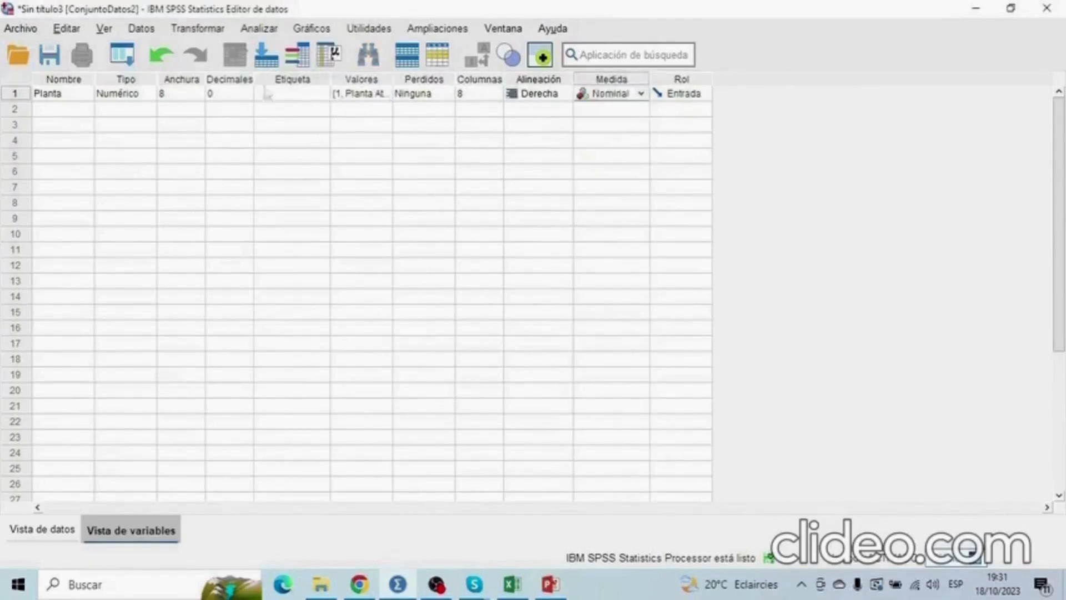
- Add a second variable named Peso and set its measurement level to Escala
click(58, 110)
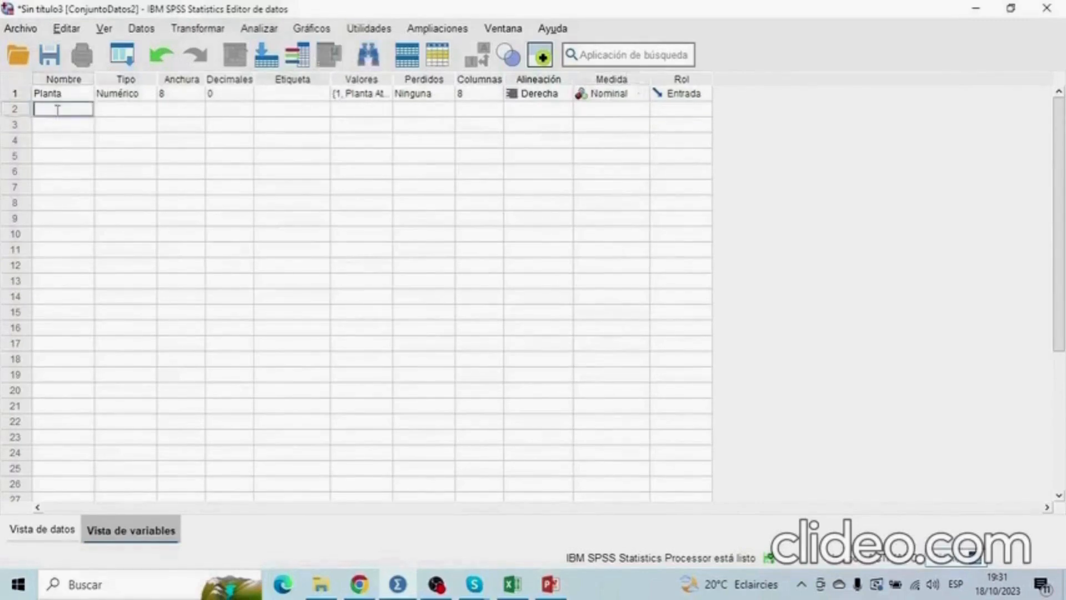
text(Peso9)
key(Return)
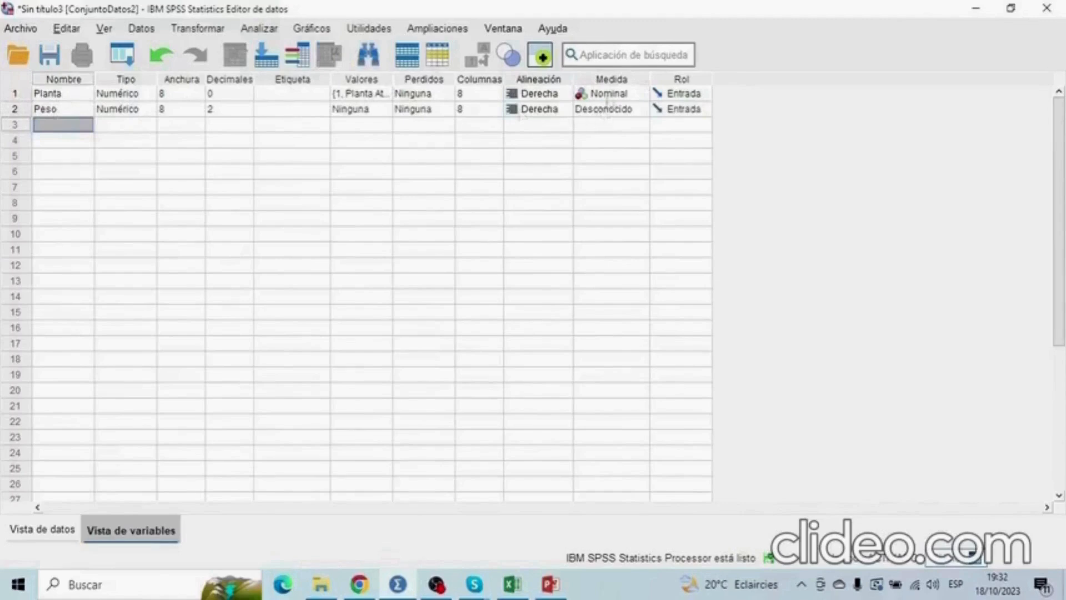
click(609, 111)
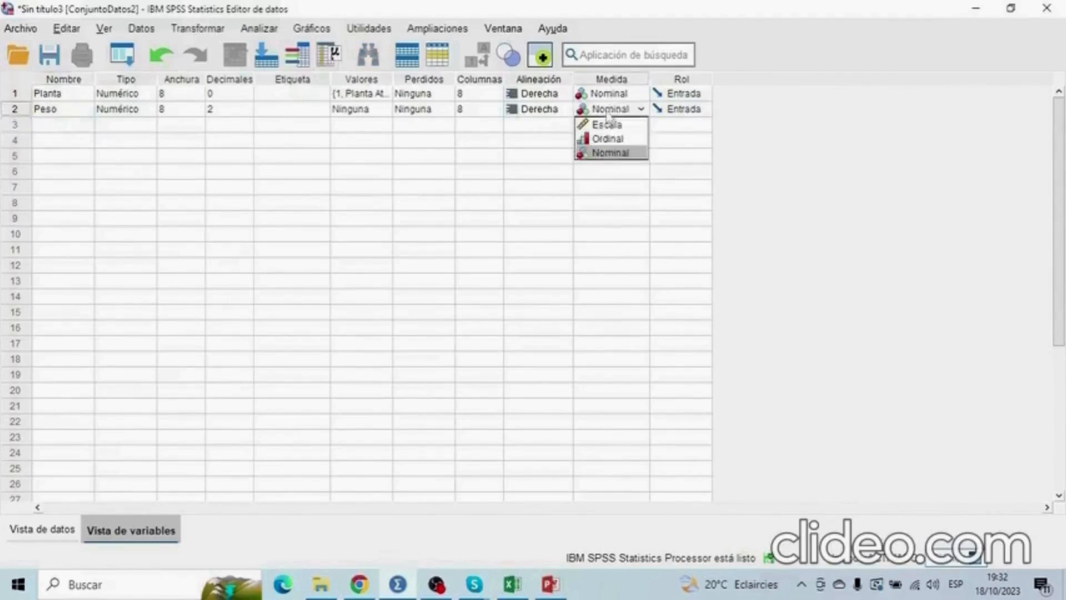
click(609, 125)
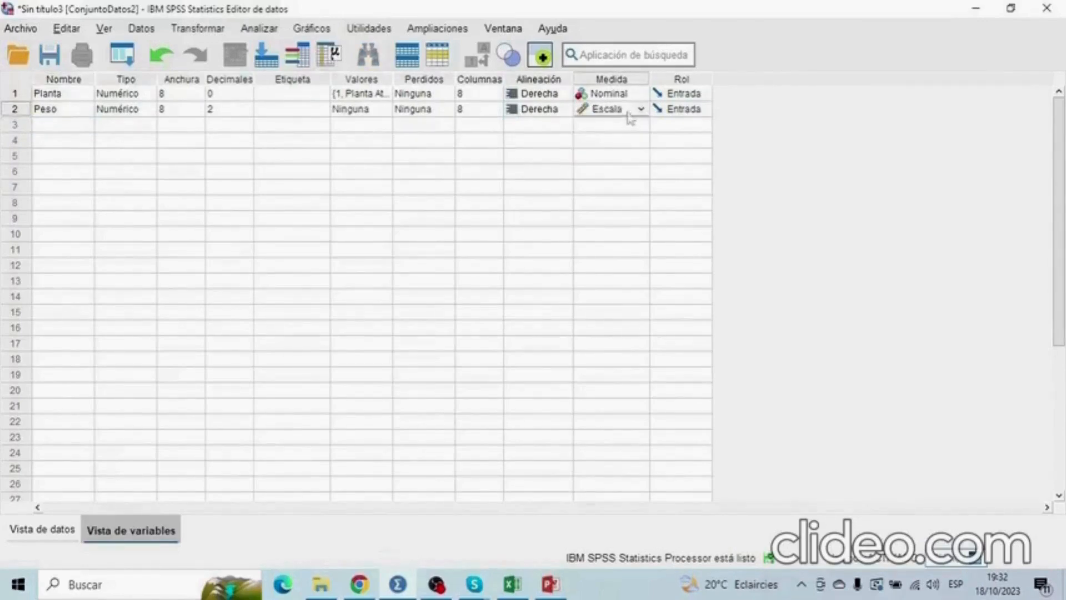
click(638, 97)
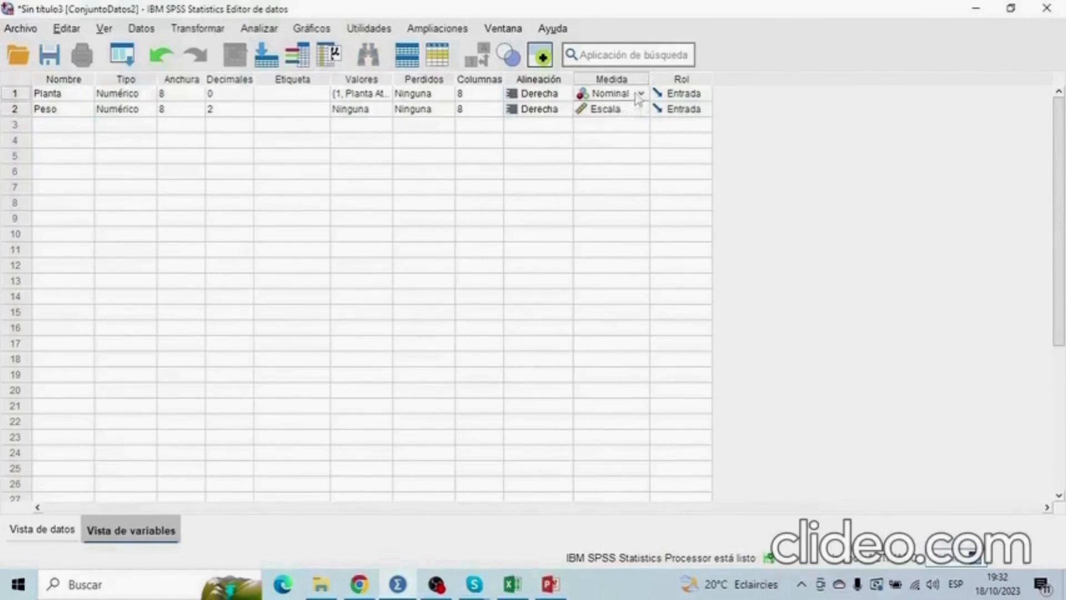
click(640, 94)
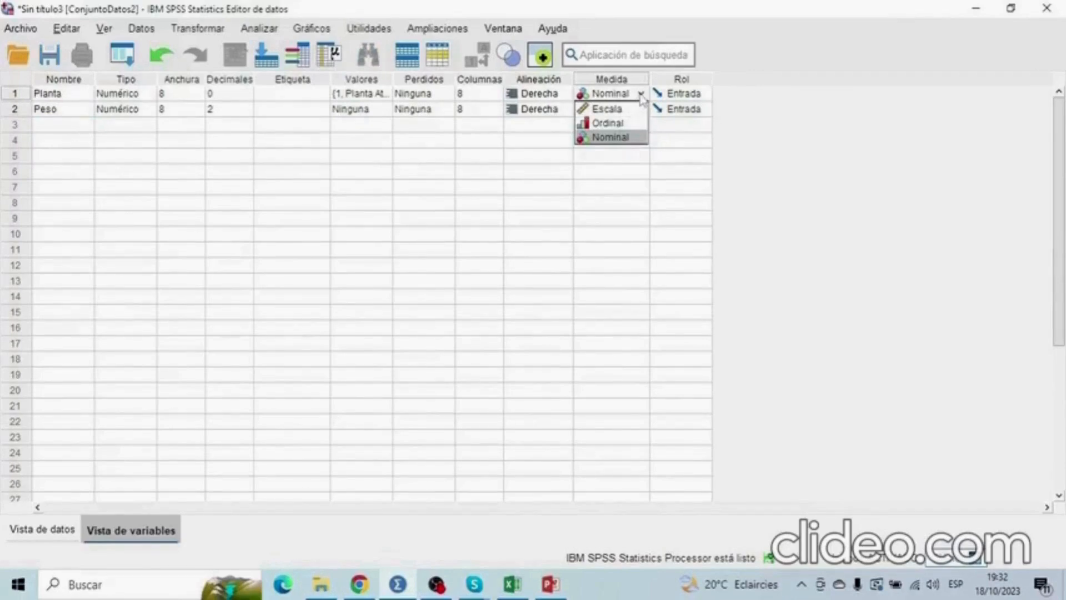
click(71, 124)
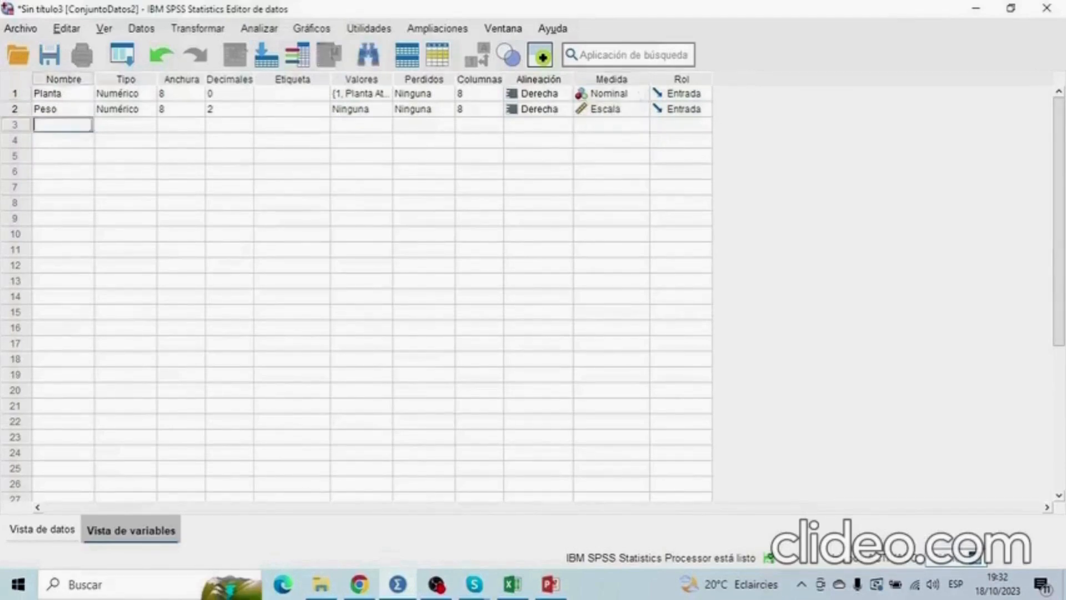
- Paste the plant codes and weights from the Excel sheet Hoja1 into the Planta and Peso data columns, starting at case 1
click(56, 536)
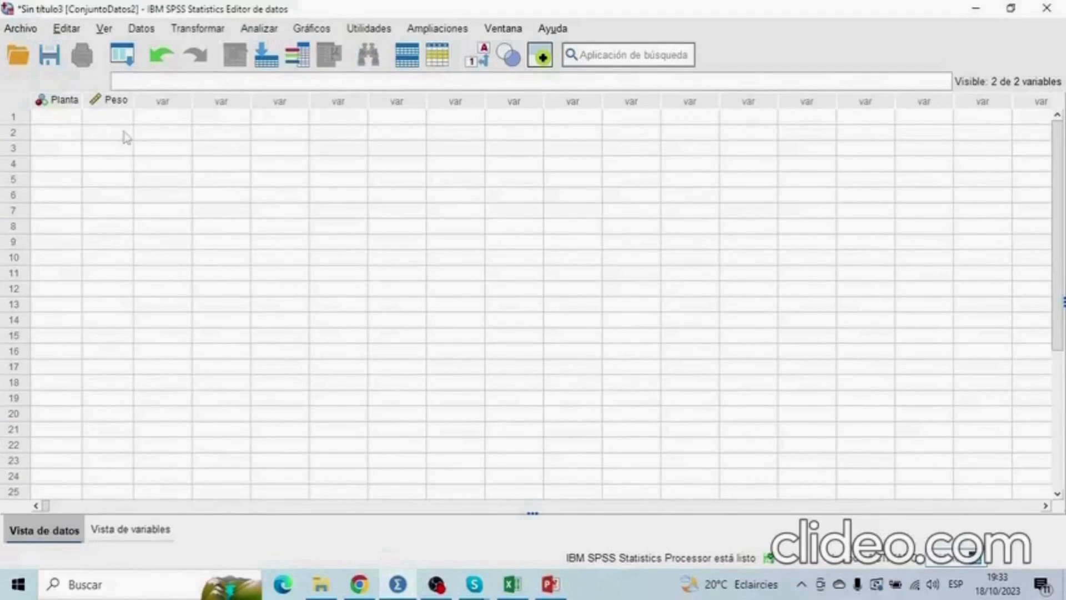
click(510, 584)
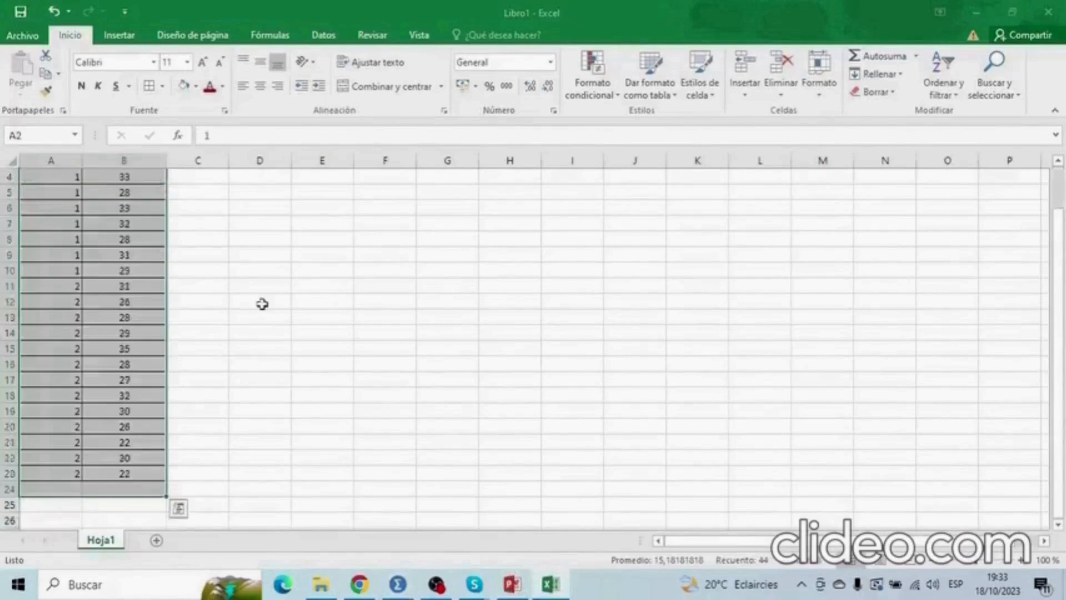
scroll(263, 304, up, 1)
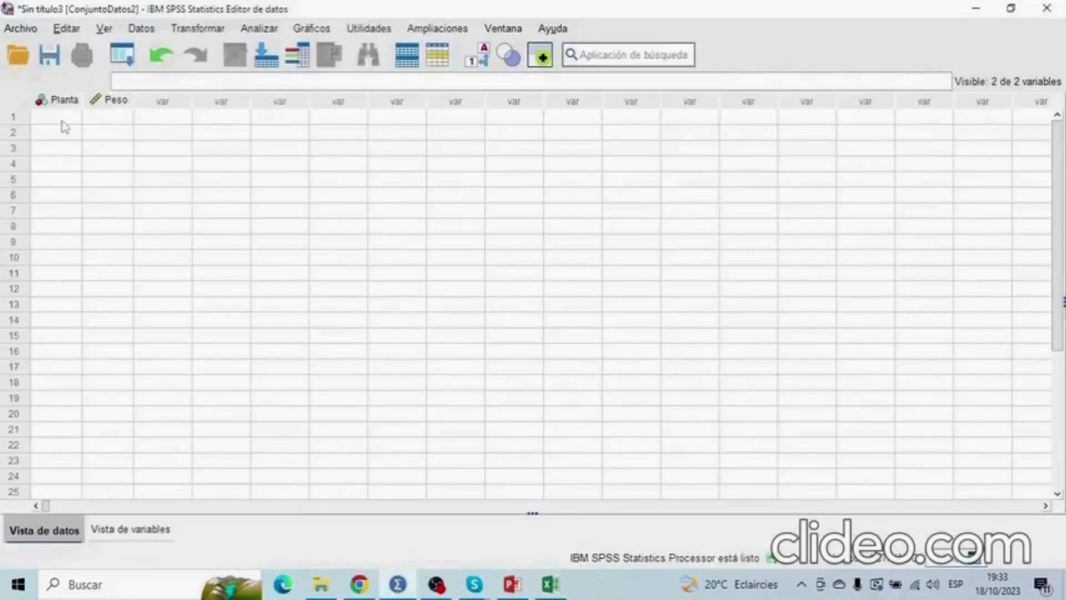
click(63, 123)
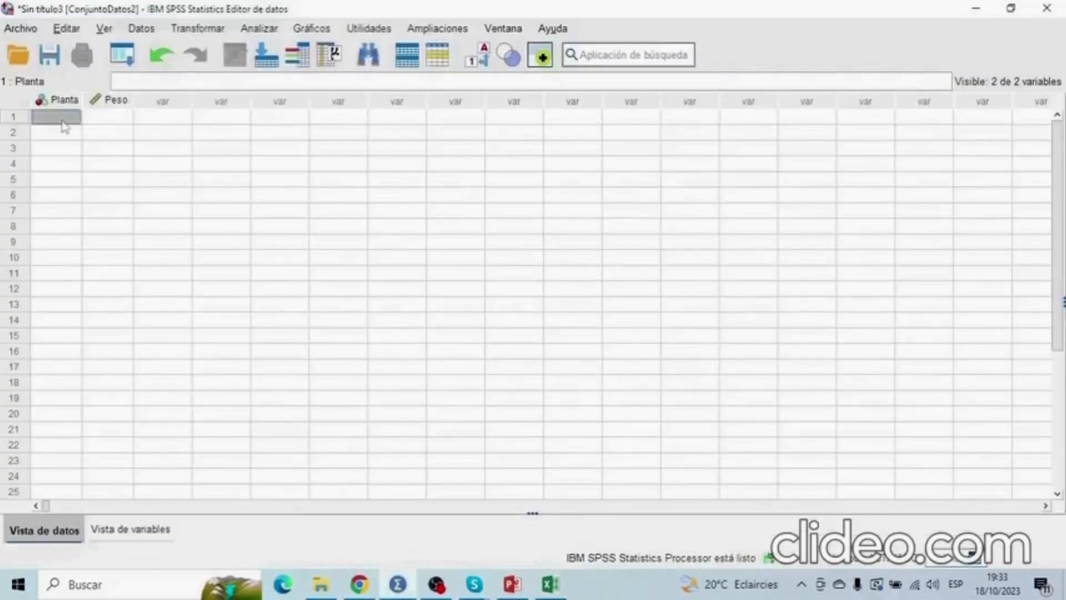
right_click(63, 122)
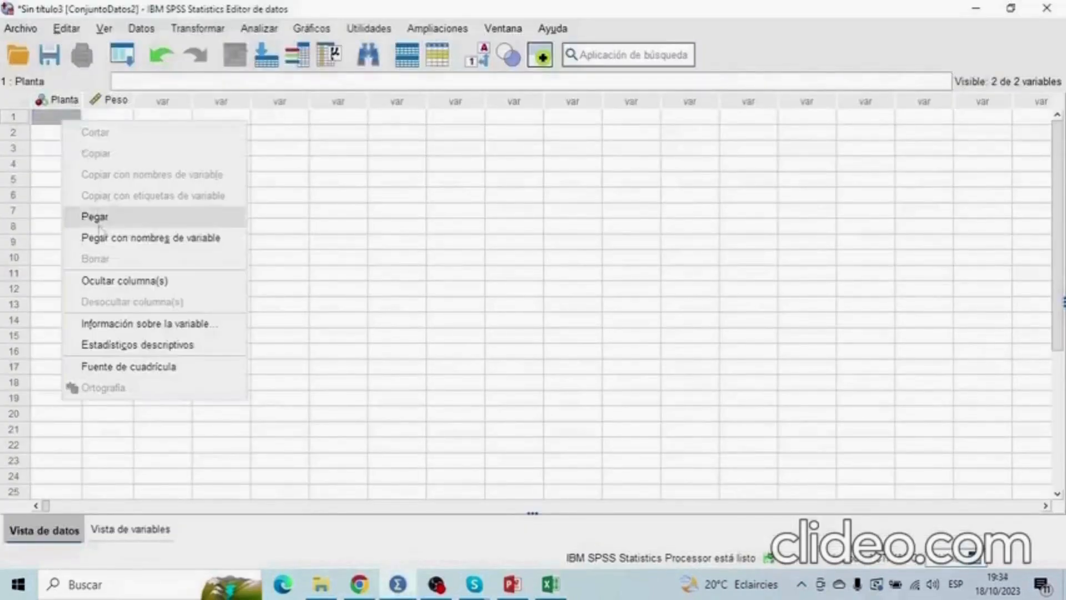
click(100, 215)
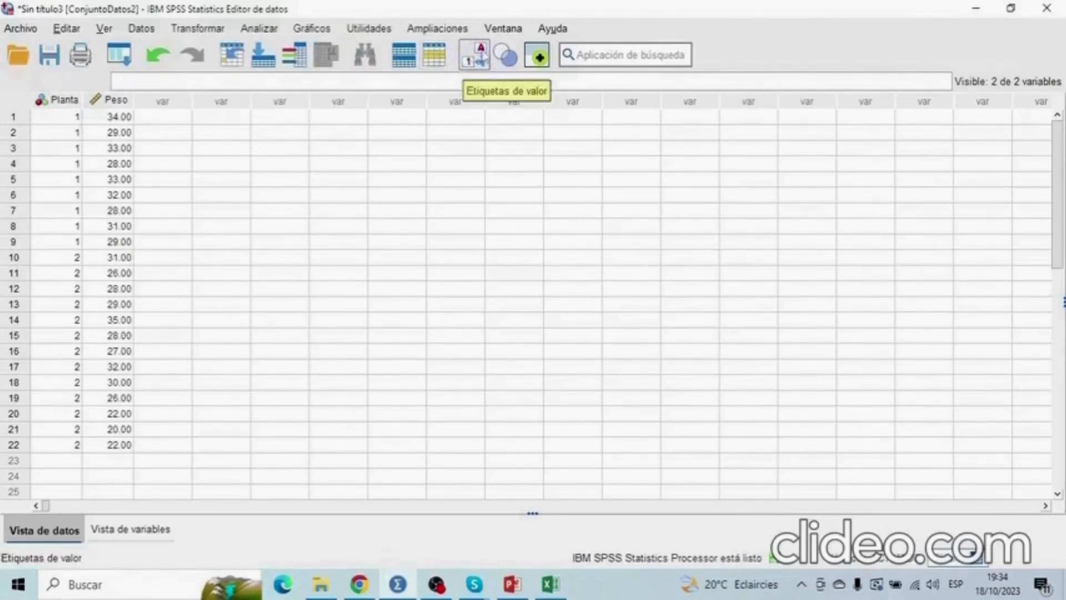
- Show value labels instead of codes in the data and widen the Planta column to fit the full label text
click(480, 55)
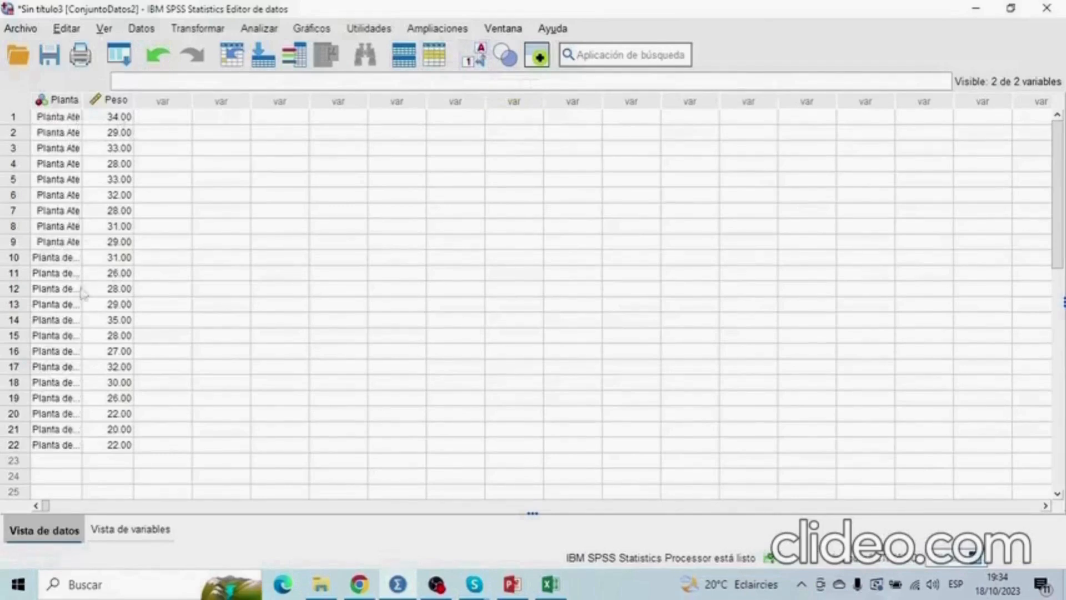
drag(83, 100, 187, 101)
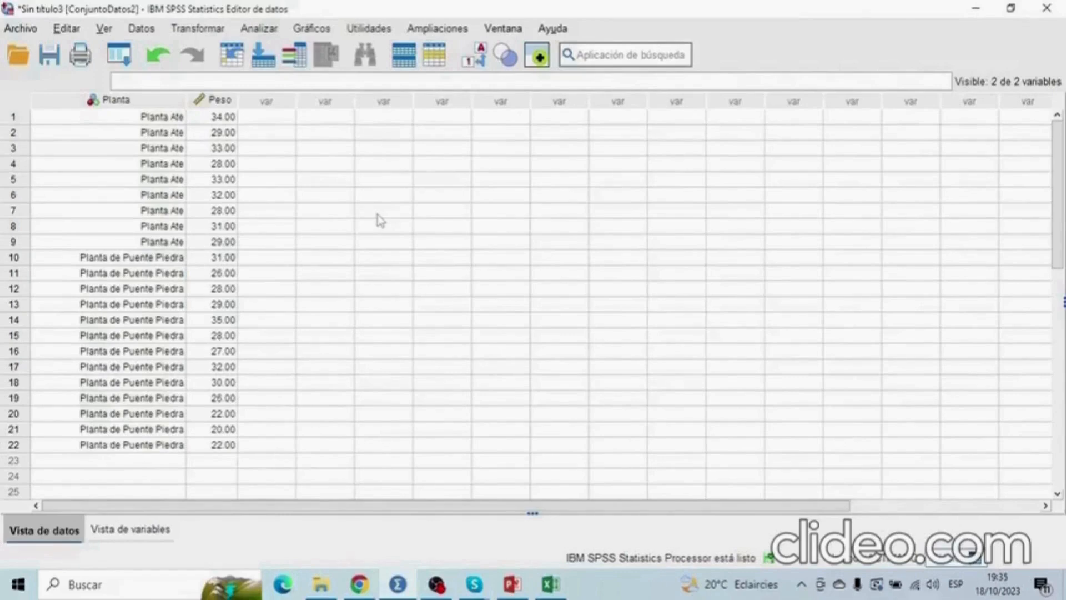
- Set up an independent-samples T test with Peso as test variable and Planta as grouping variable, defining groups 1 and 2
click(274, 32)
mouse_move(274, 138)
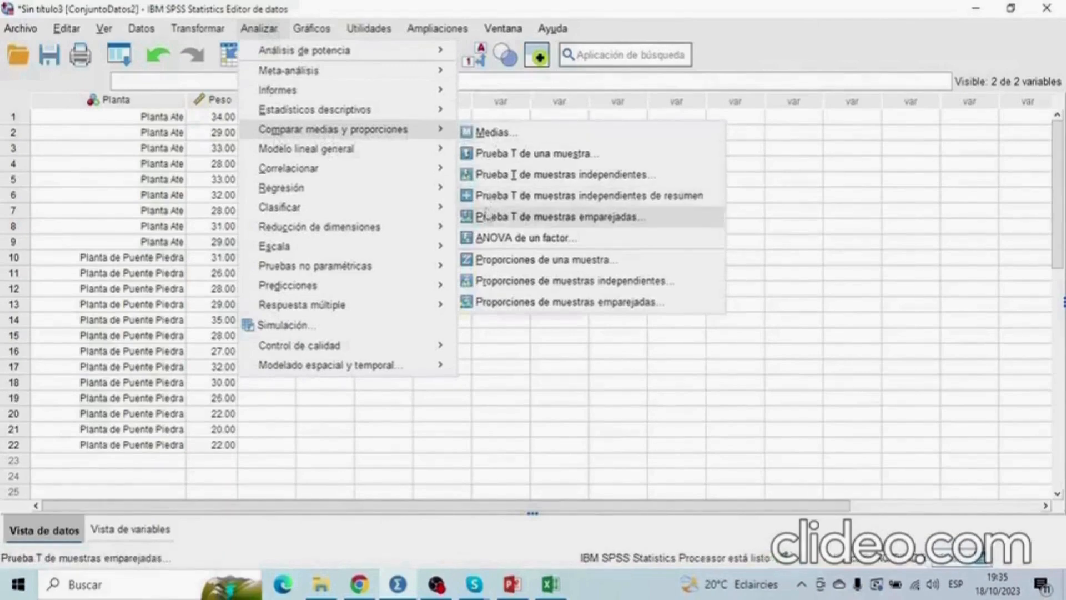
click(500, 175)
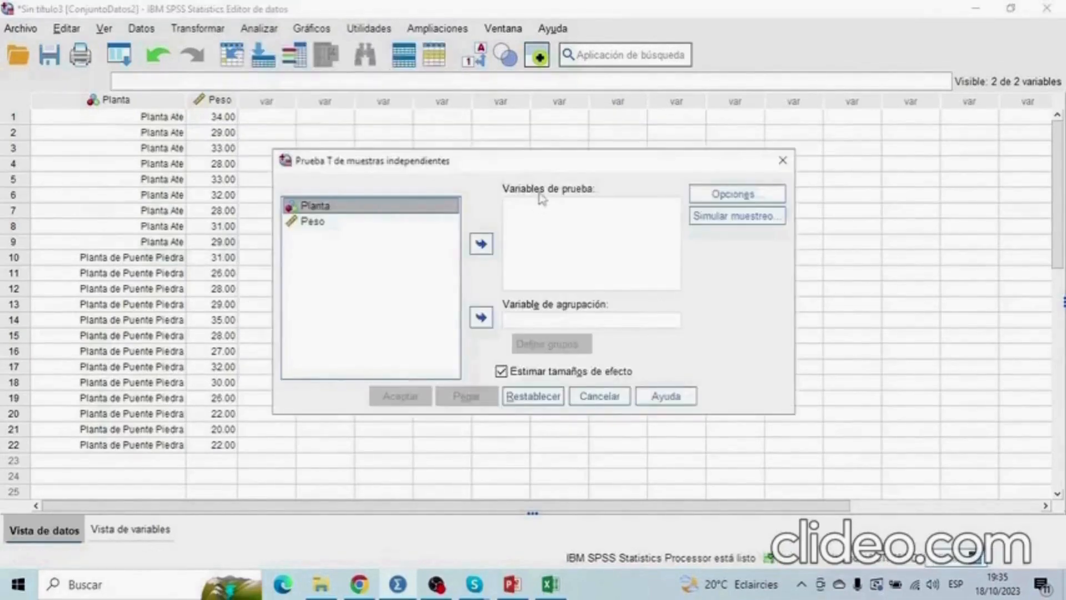
click(312, 221)
click(481, 244)
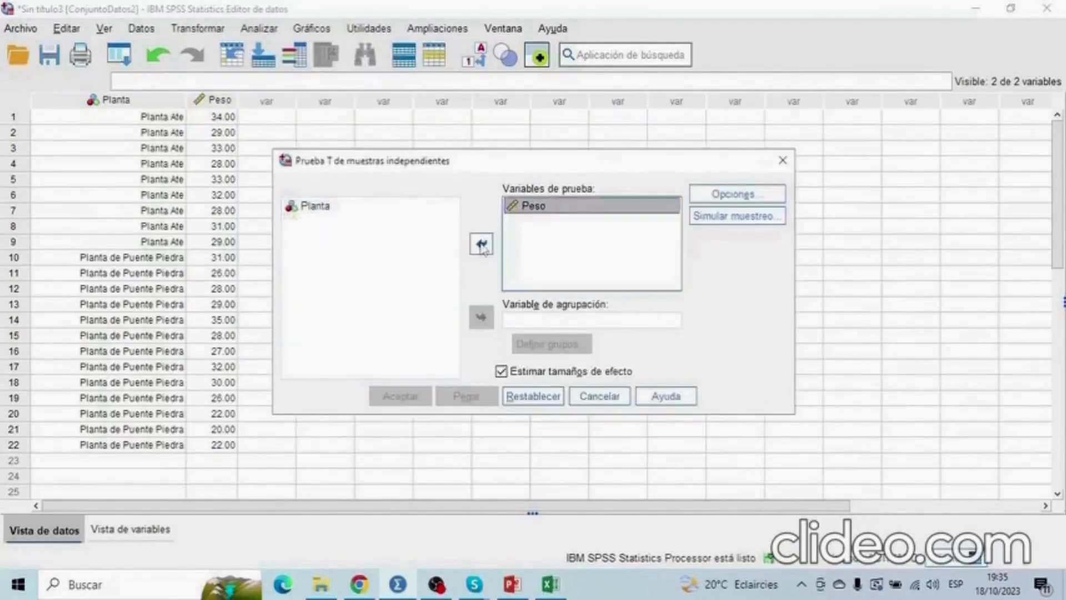
click(332, 214)
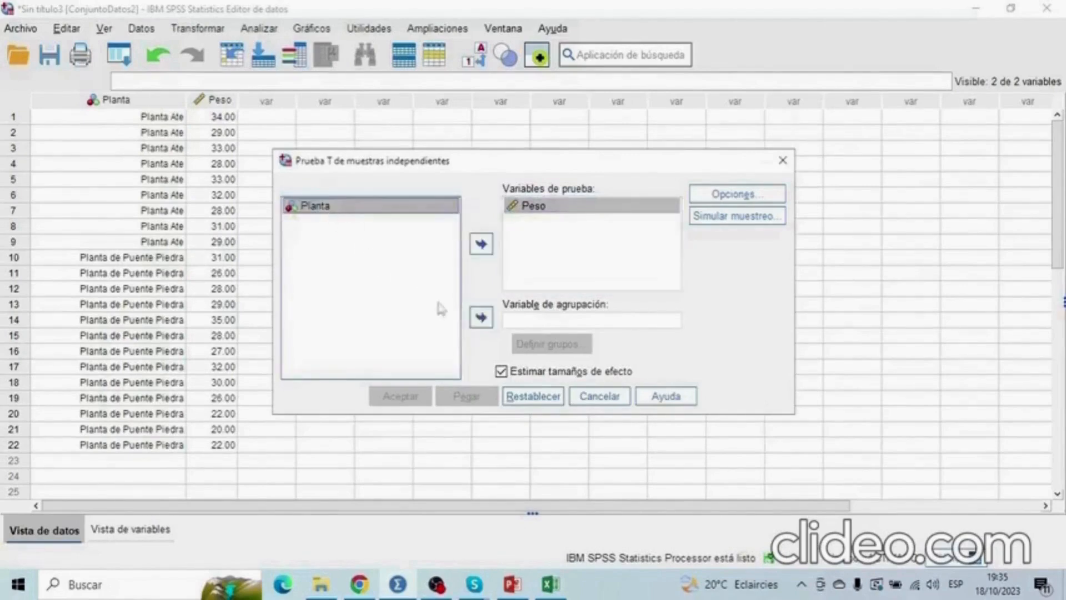
click(481, 324)
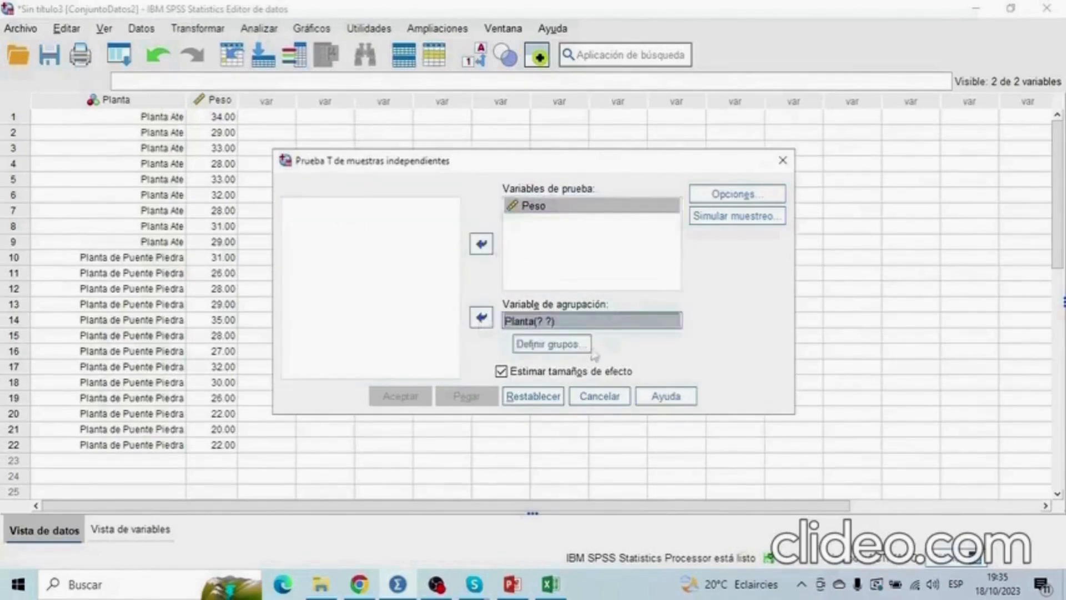
click(561, 353)
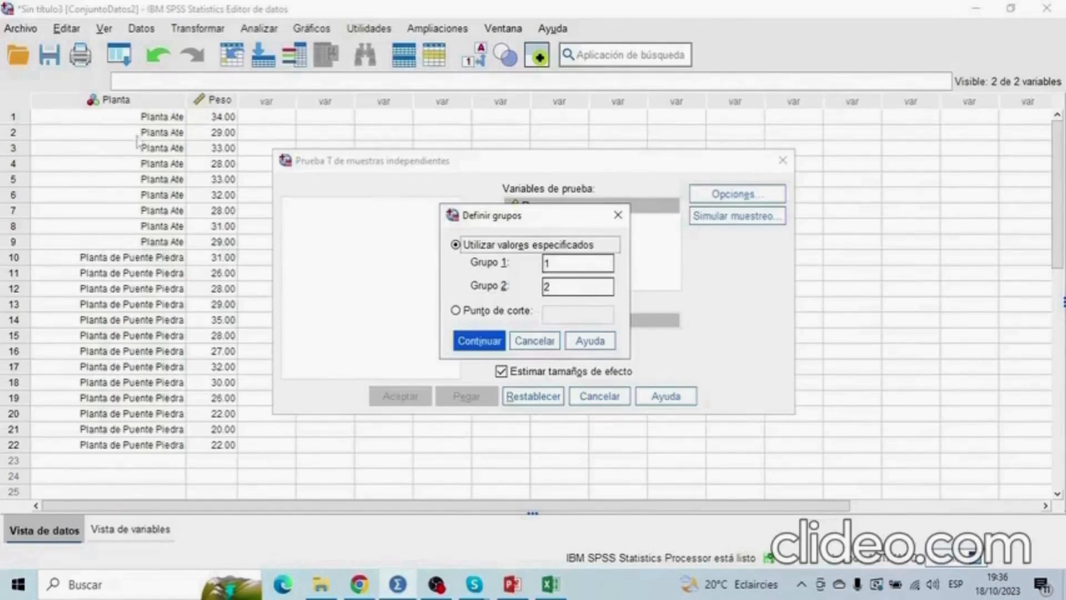
click(479, 340)
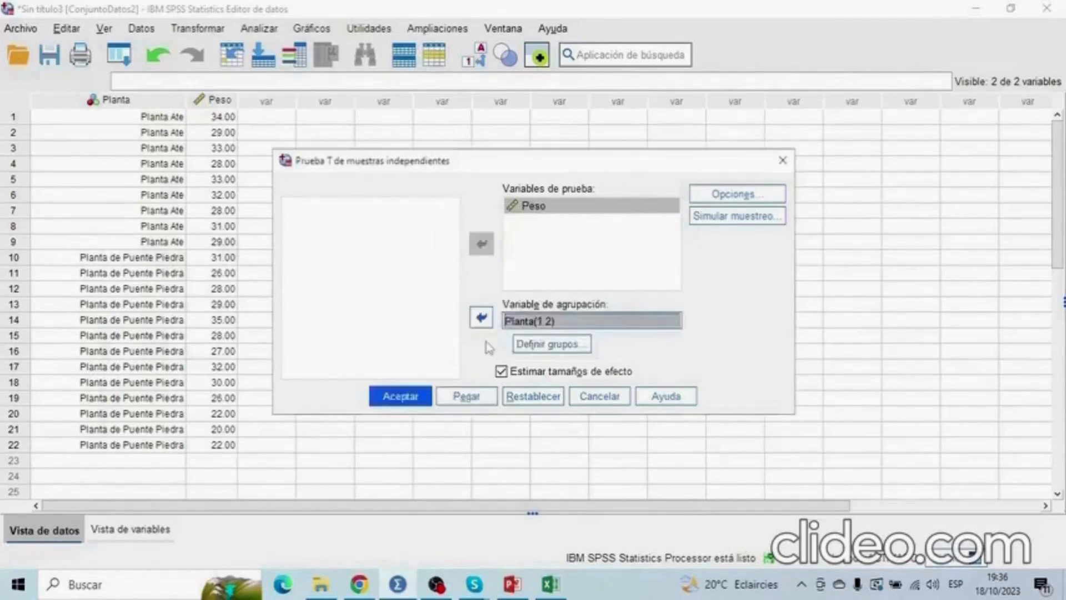
- Run the T test with a 95% confidence interval and effect size estimation turned off
click(737, 198)
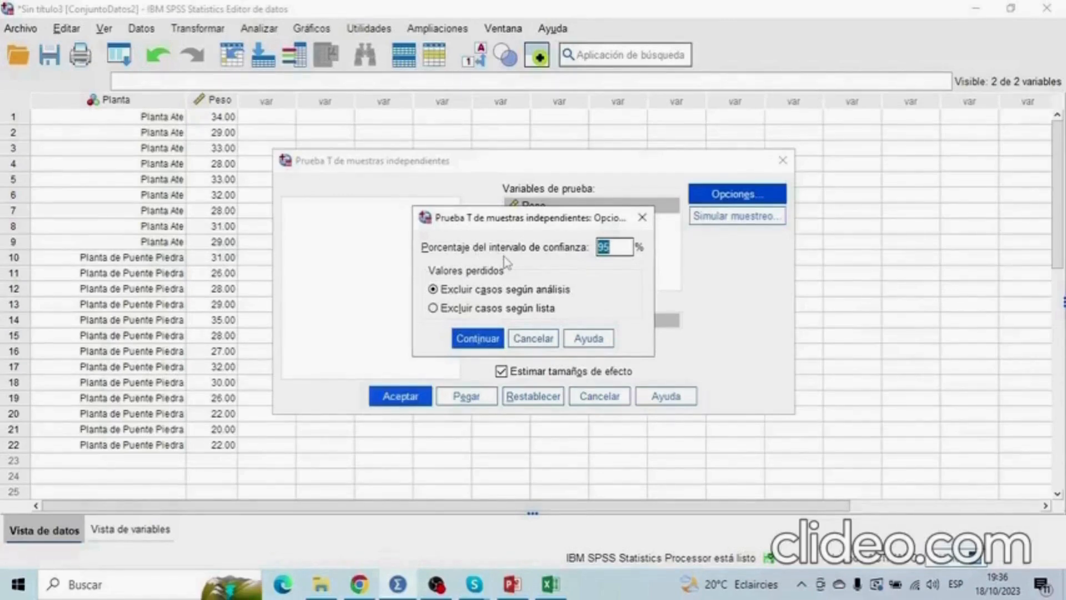
click(481, 340)
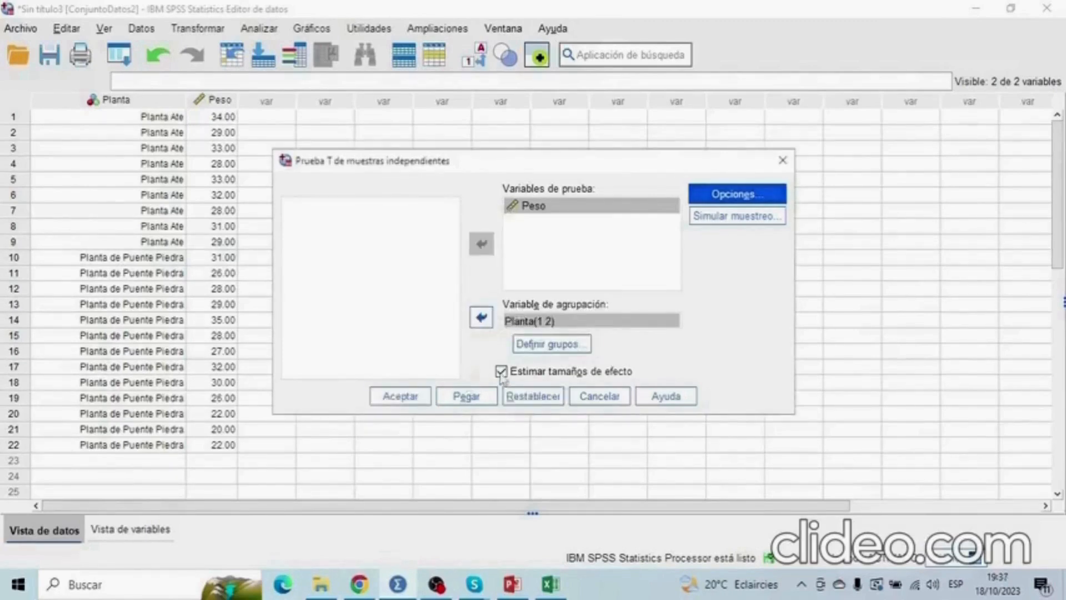
click(501, 372)
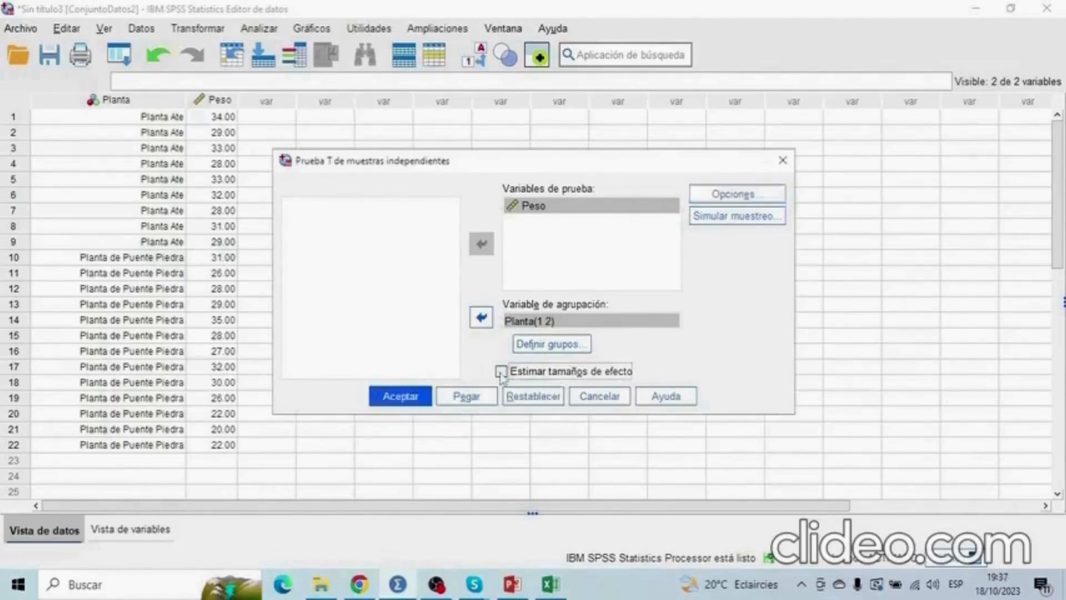
click(400, 398)
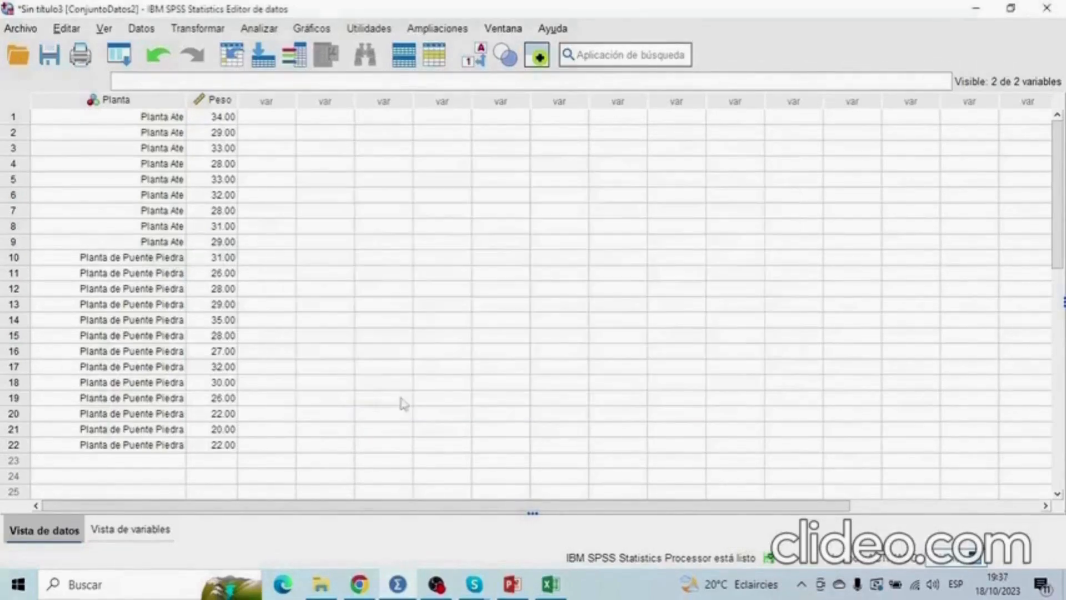